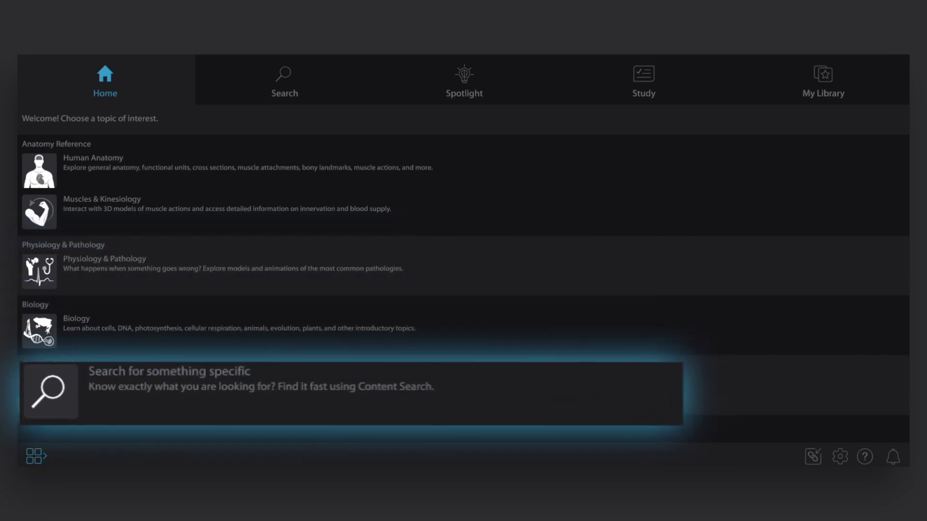
# Search the content for 'vena cava' and open the inferior vena cava in 3D
pyautogui.click(42, 393)
pyautogui.write('vena cava')
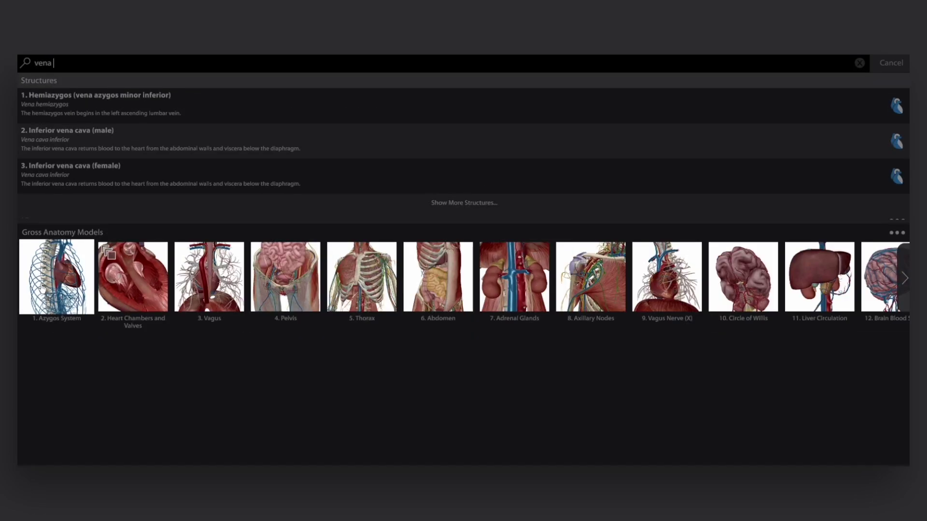
pyautogui.click(193, 116)
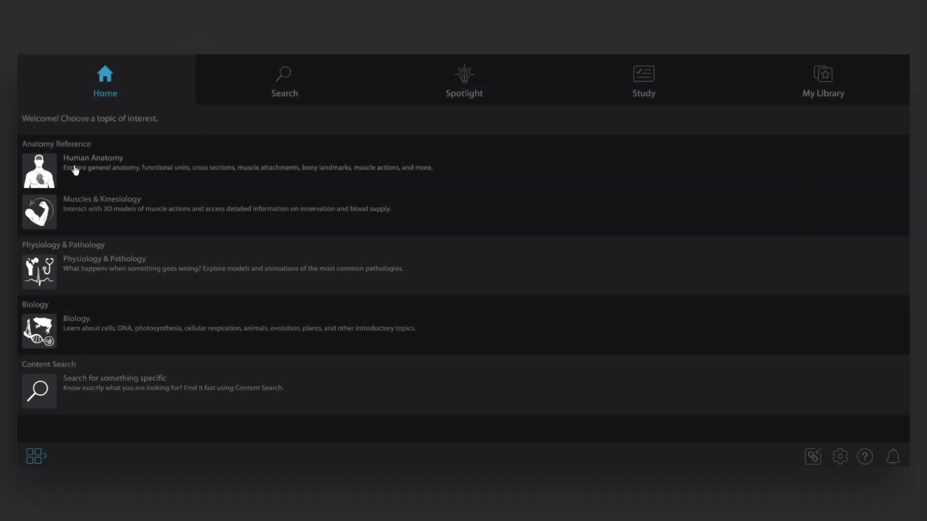
# In Human Anatomy, view the Systems grouping, then return to the Home topic list
pyautogui.click(45, 168)
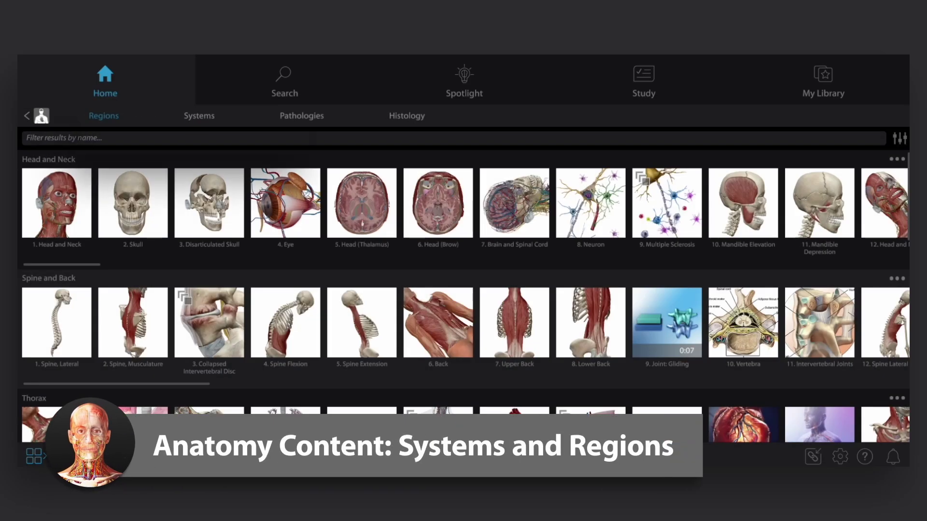
pyautogui.click(199, 116)
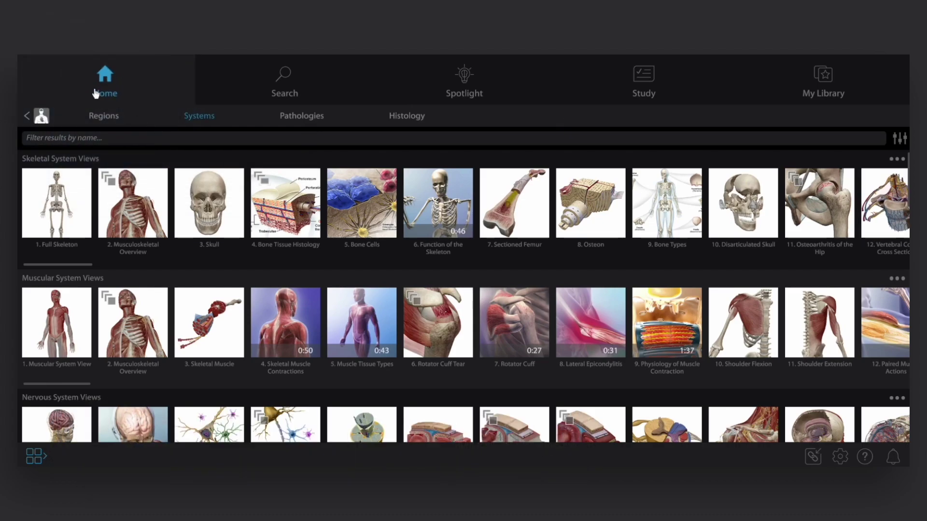
pyautogui.click(96, 94)
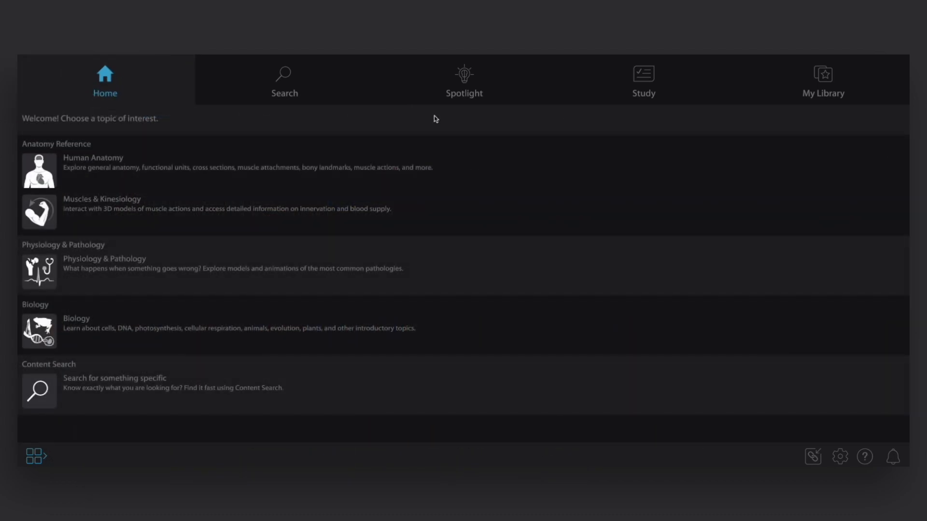
# Browse the recently added Spotlight content
pyautogui.click(464, 81)
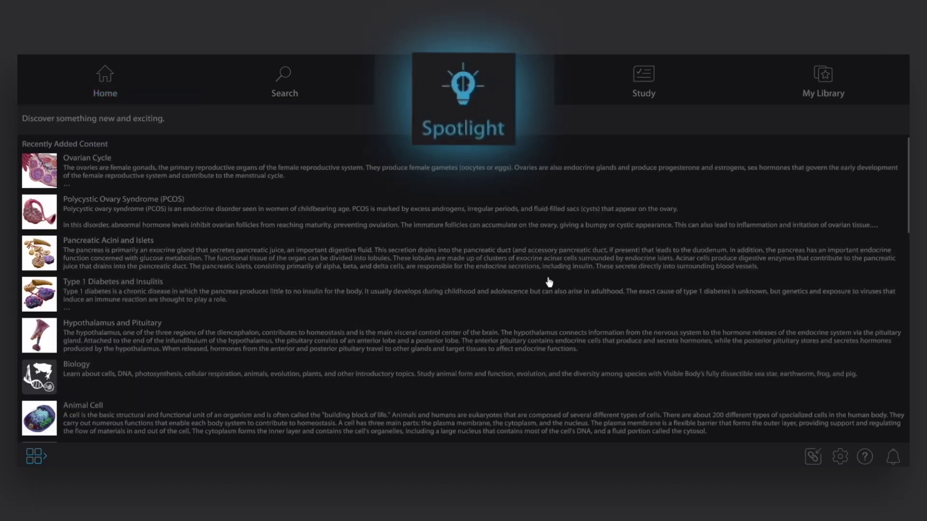
pyautogui.scroll(-5, 549, 282)
pyautogui.scroll(-3, 549, 282)
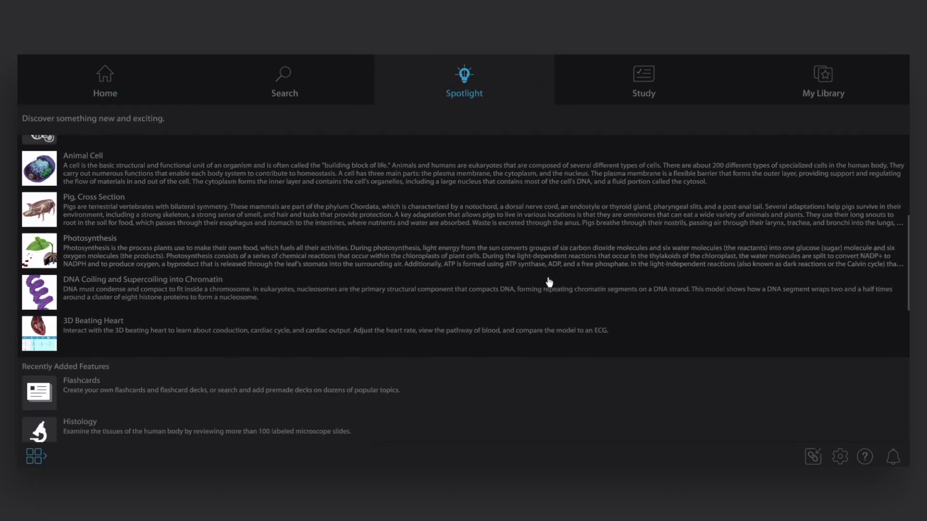
# Look through the Study quizzes, flashcards and lab activities, then the saved Tours in My Library
pyautogui.click(644, 81)
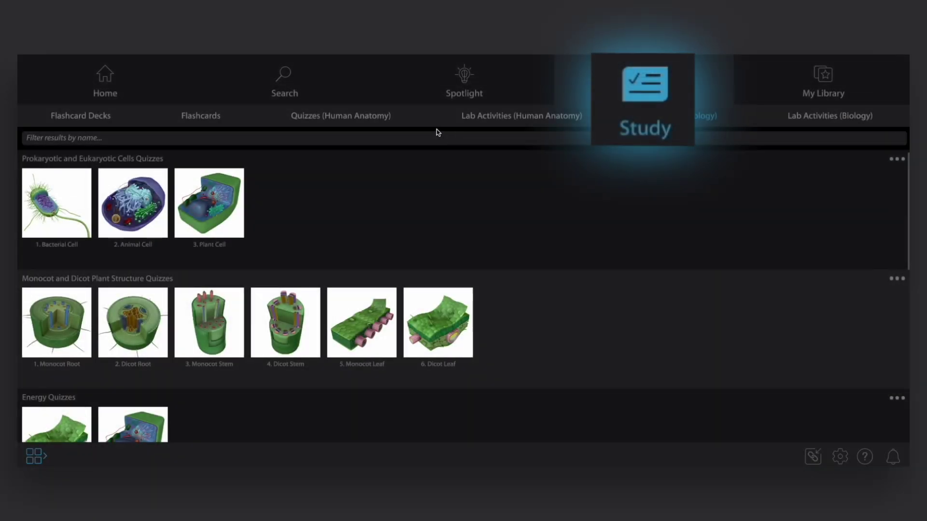
pyautogui.click(334, 122)
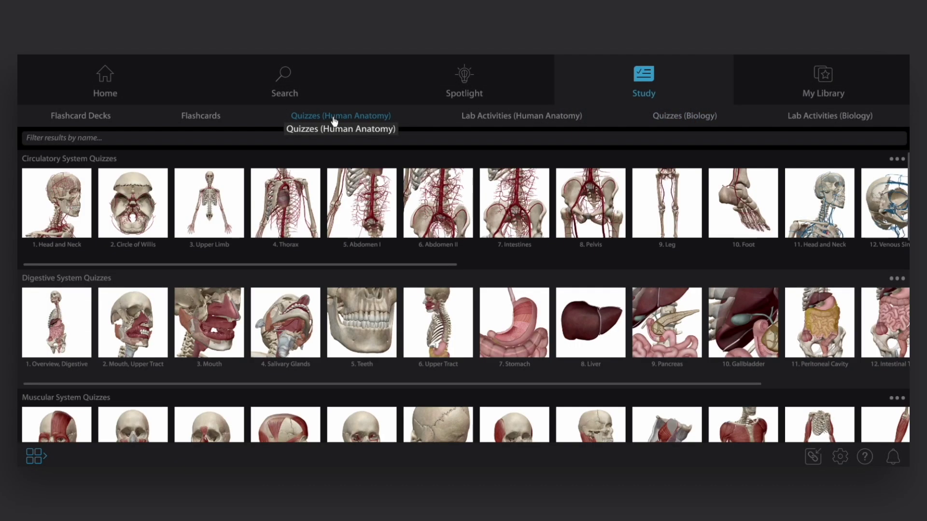
pyautogui.click(205, 124)
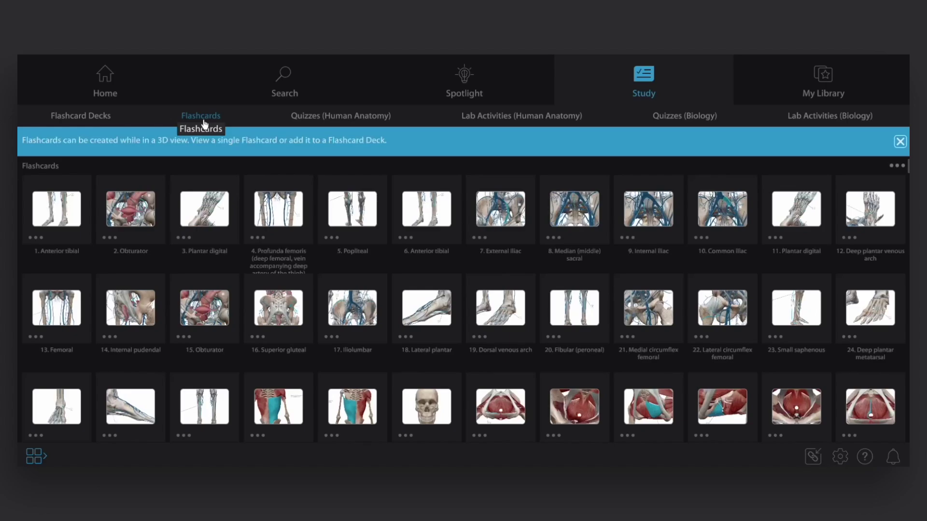
pyautogui.click(488, 121)
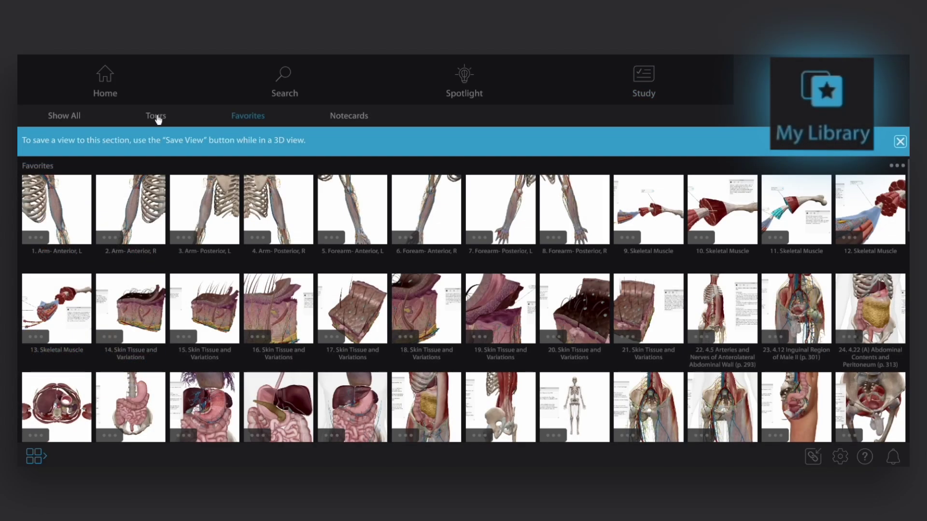
pyautogui.click(156, 118)
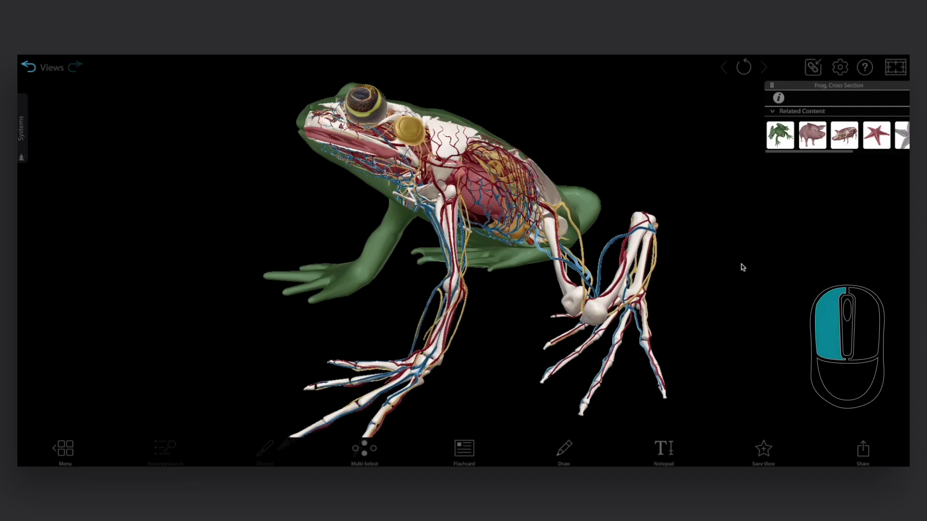
# Rotate the frog model, then pan the view to the left
pyautogui.moveTo(738, 268); pyautogui.dragTo(558, 274)
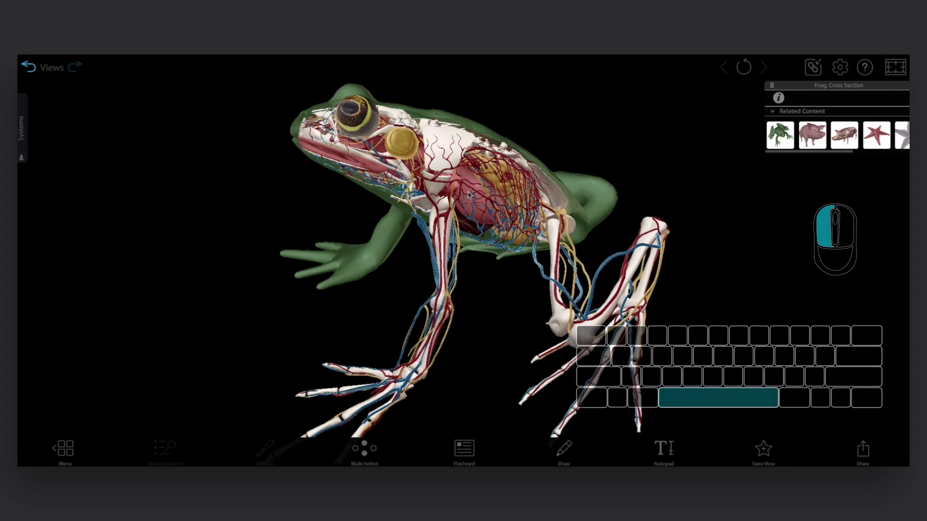
pyautogui.moveTo(466, 194); pyautogui.dragTo(517, 189, button='right')
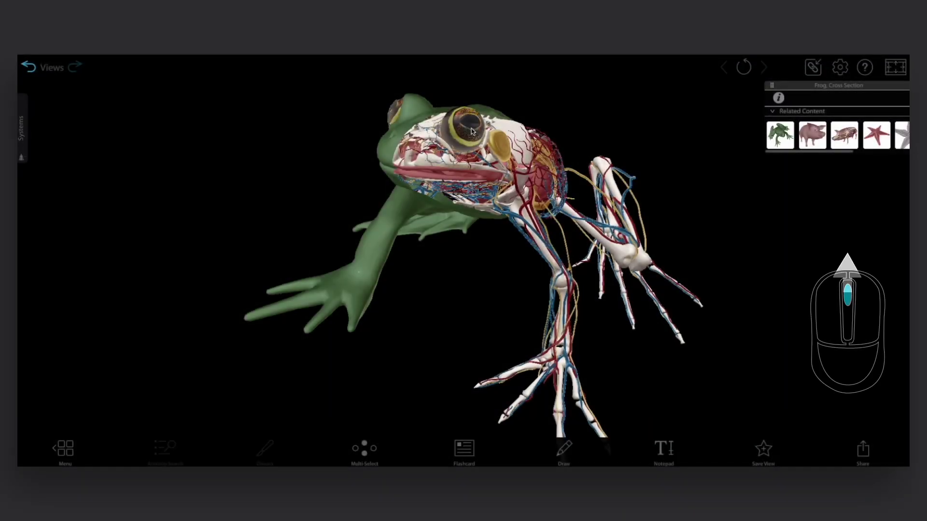
# Zoom in and out on the frog with the mouse wheel
pyautogui.scroll(5, 472, 132)
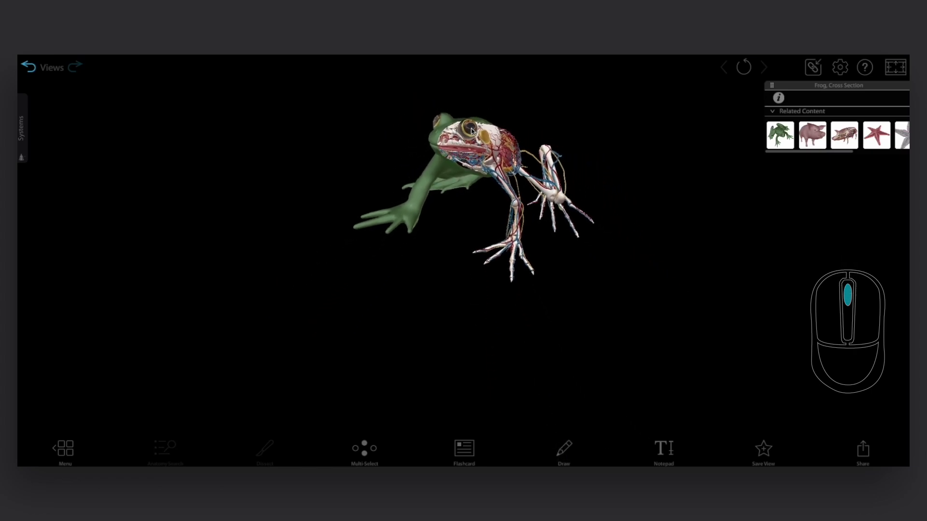
pyautogui.scroll(-10, 472, 131)
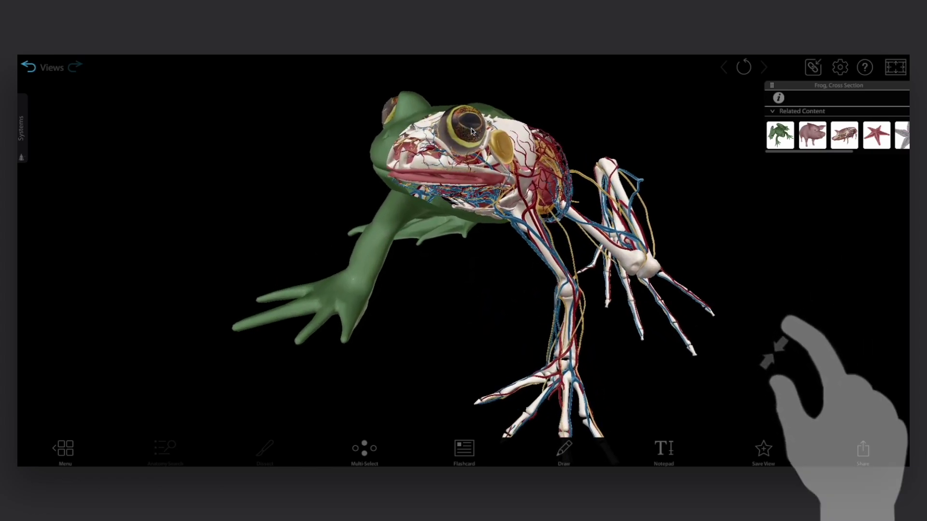
pyautogui.scroll(8, 472, 131)
pyautogui.scroll(-10, 472, 131)
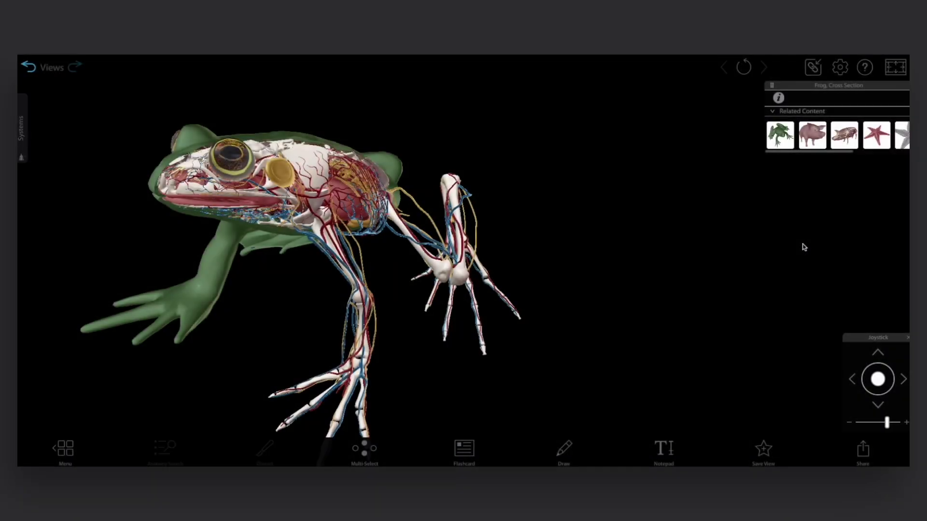
# Move around the frog with the D, A and W keys and the on-screen joystick
pyautogui.press('d')
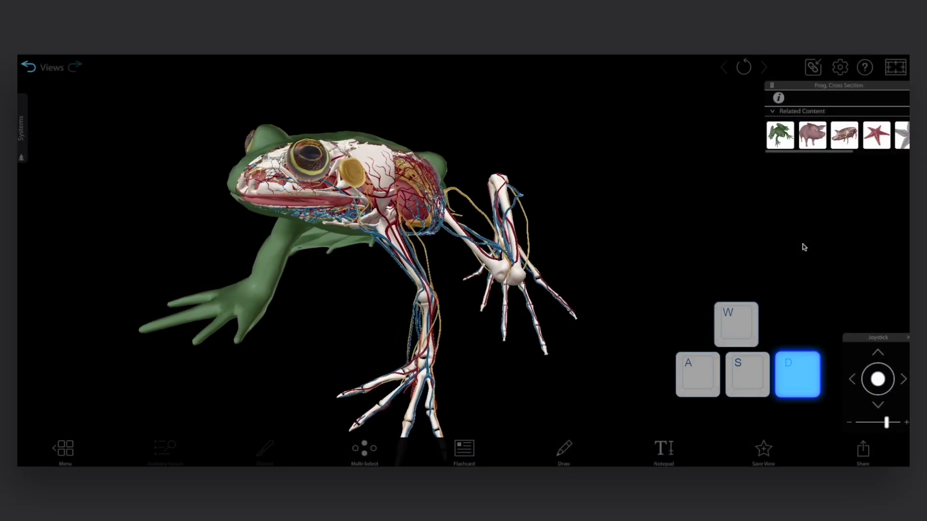
pyautogui.press('a')
pyautogui.press('w')
pyautogui.moveTo(857, 386); pyautogui.dragTo(877, 387)
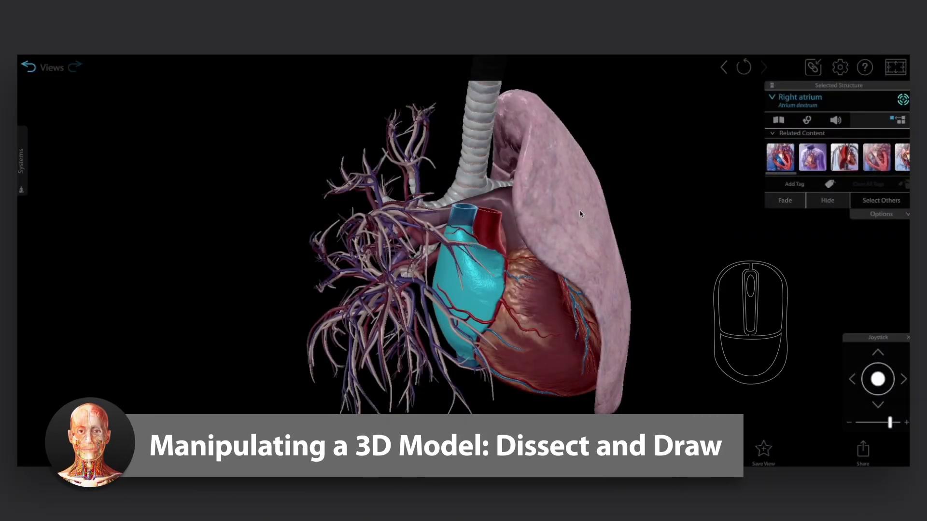
# Select the anterior segment of the left superior lobe, zoom to it, and remove it
pyautogui.click(581, 214)
pyautogui.doubleClick(580, 214)
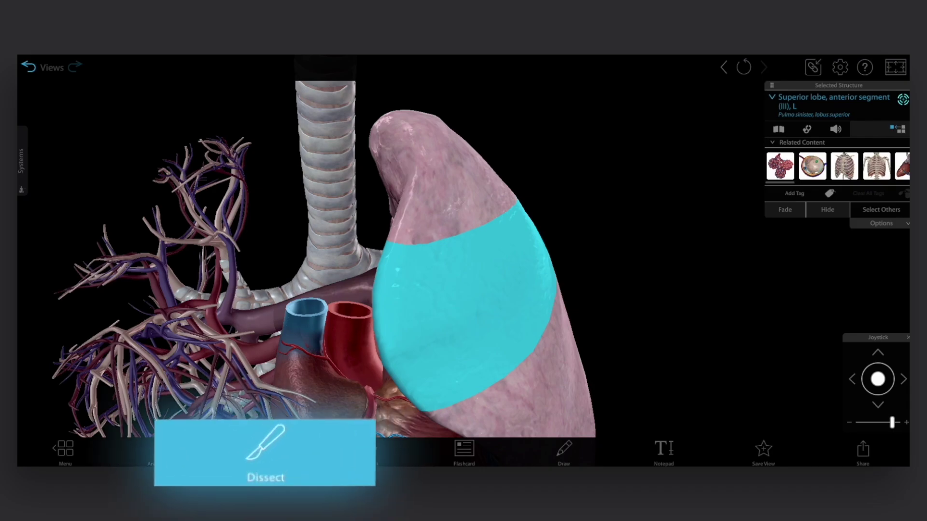
pyautogui.click(435, 338)
# Select the superior and inferior lingular lung segments together
pyautogui.scroll(-5, 435, 338)
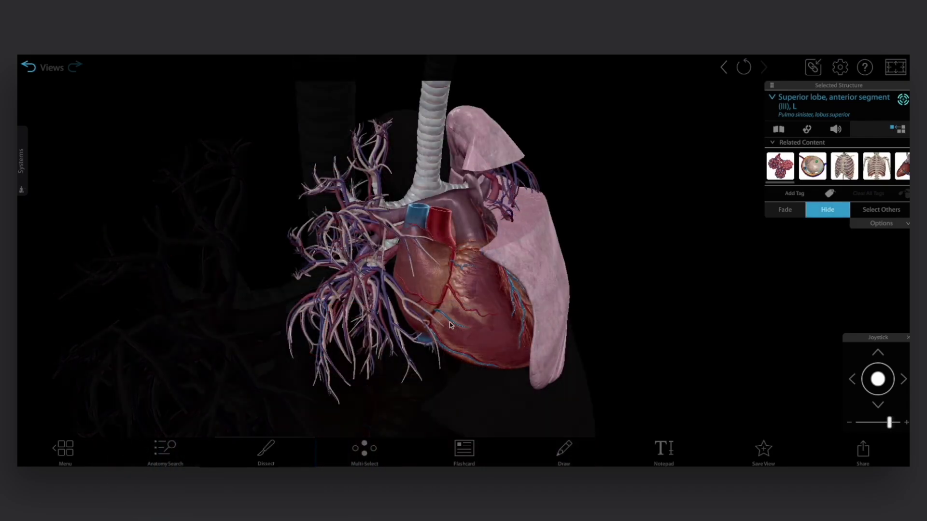
pyautogui.click(516, 251)
pyautogui.click(532, 322)
# Draw an arrow beside the aorta with note 'at', then show the right adrenal gland's info
pyautogui.moveTo(402, 140)
pyautogui.mouseDown()
pyautogui.moveTo(415, 227)
pyautogui.moveTo(428, 227)
pyautogui.mouseUp()
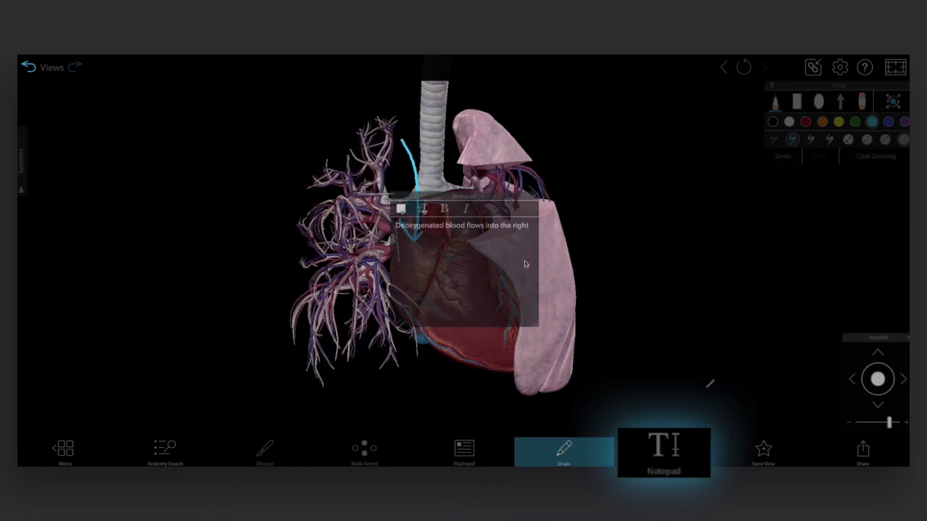
pyautogui.write('at')
pyautogui.moveTo(478, 197); pyautogui.dragTo(220, 125)
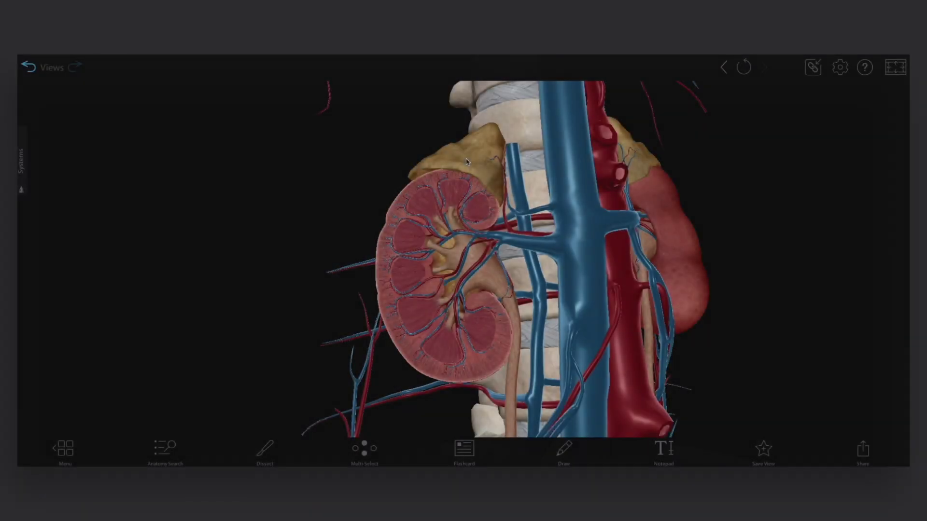
pyautogui.click(466, 162)
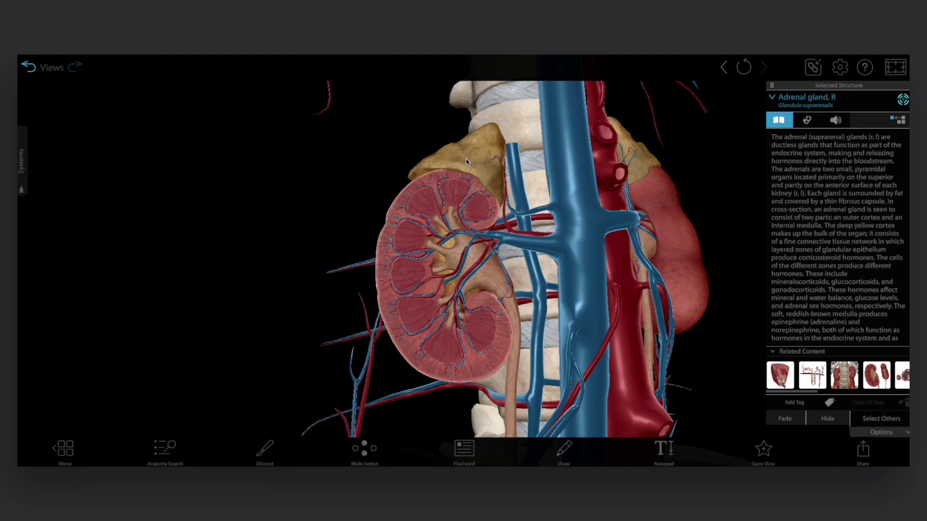
# Select the right adrenal gland, expand its definition, and add a tag placed next to it
pyautogui.click(467, 161)
pyautogui.click(465, 162)
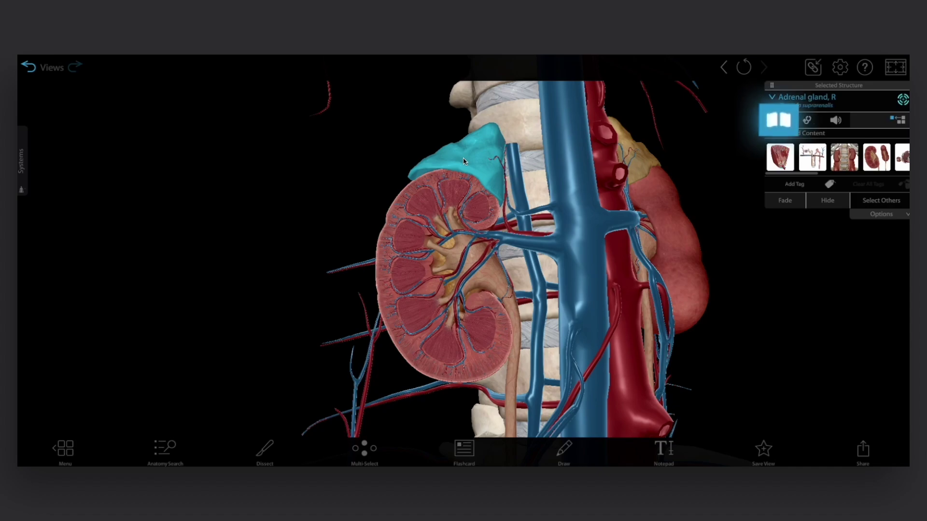
pyautogui.click(778, 121)
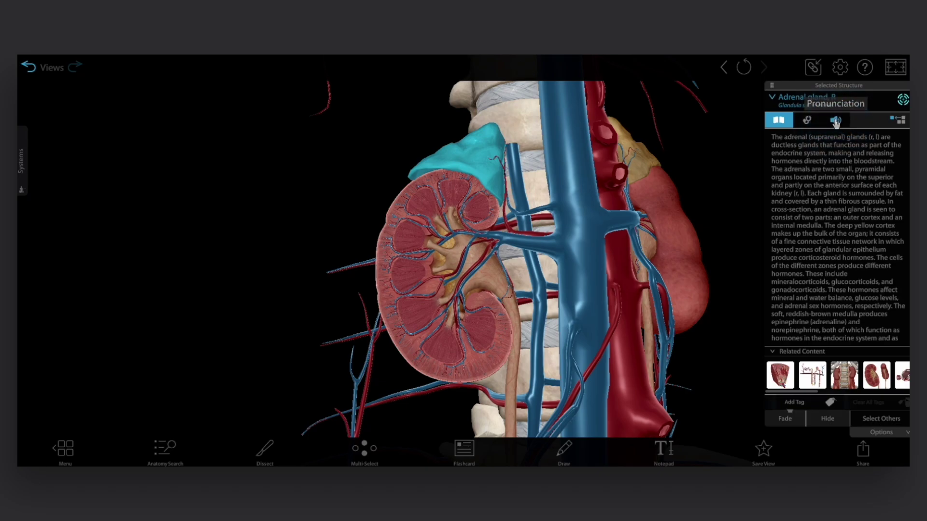
pyautogui.click(790, 403)
pyautogui.moveTo(61, 108); pyautogui.dragTo(483, 125)
# Fade the adrenal gland, then restore it to full opacity
pyautogui.click(804, 399)
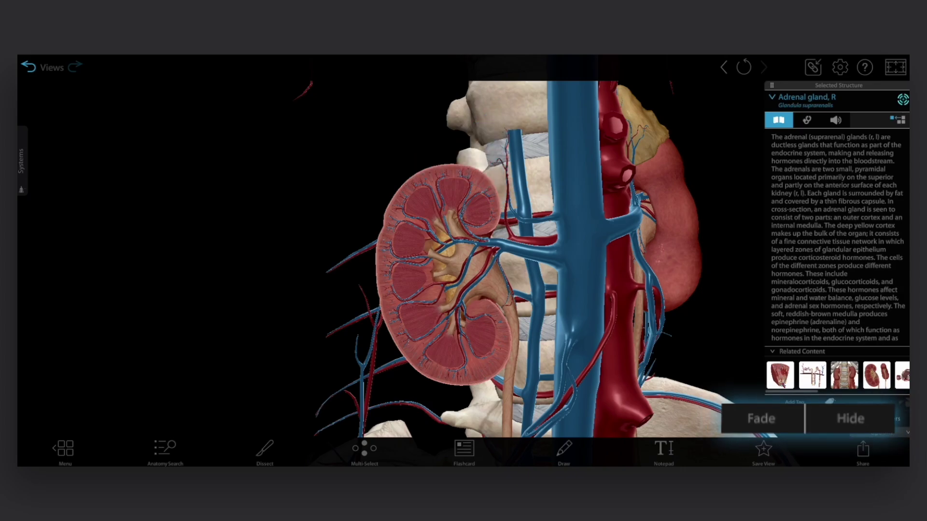
pyautogui.click(825, 420)
pyautogui.click(793, 423)
# Read the Pheochromocytoma pathology, then select both adrenal glands and the Endocrine System from the hierarchy
pyautogui.click(806, 121)
pyautogui.click(796, 139)
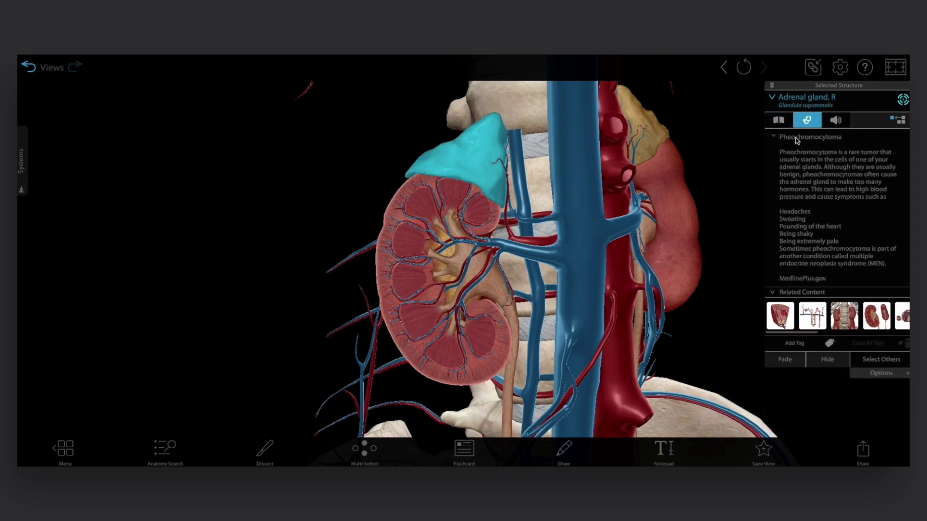
pyautogui.click(799, 99)
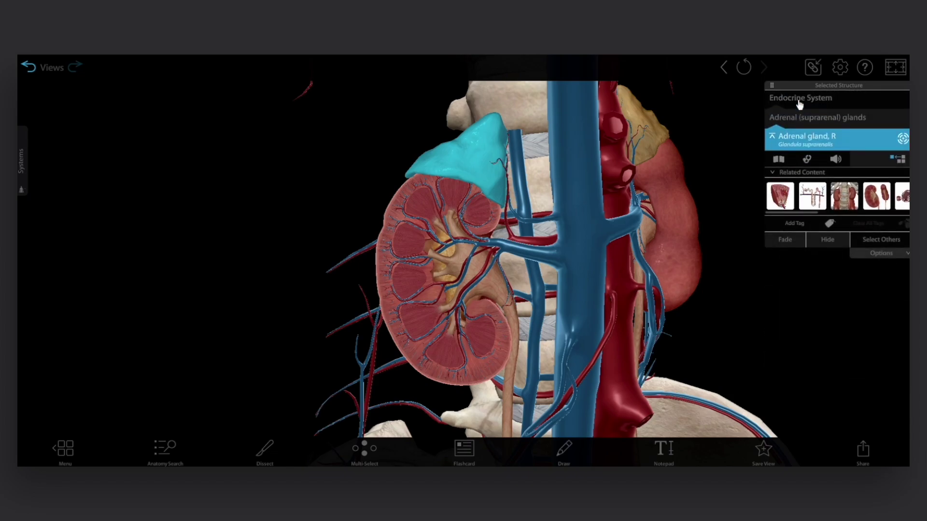
pyautogui.click(804, 120)
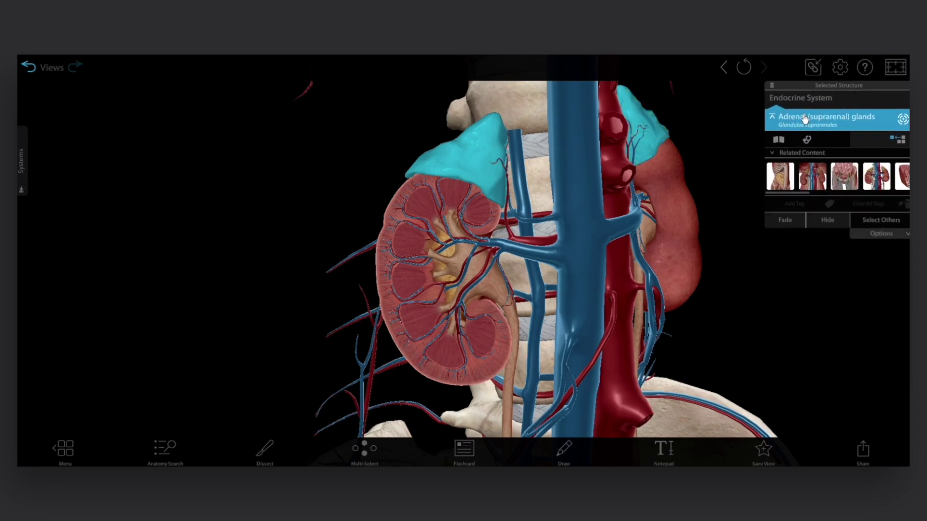
pyautogui.click(807, 99)
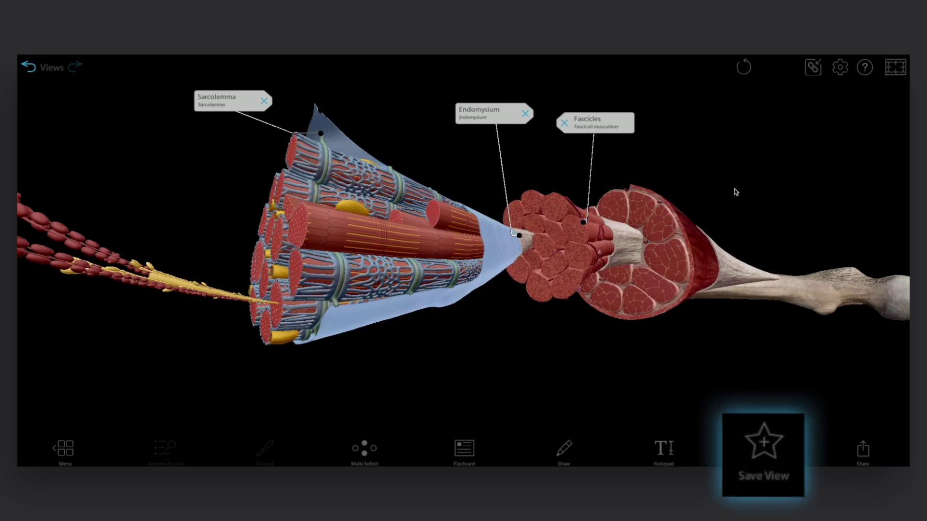
# Save the scene as 'Skeletal muscle view' and generate its share link
pyautogui.click(765, 449)
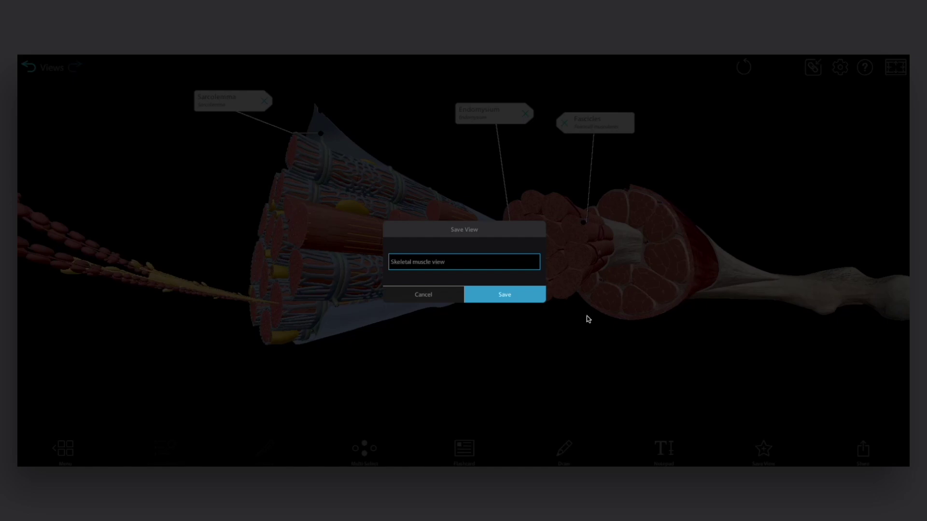
pyautogui.click(525, 304)
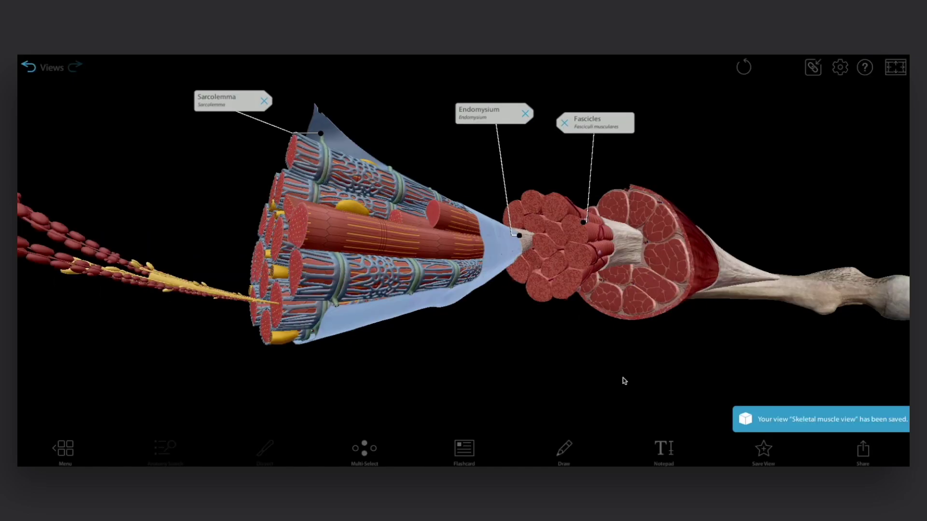
pyautogui.click(870, 453)
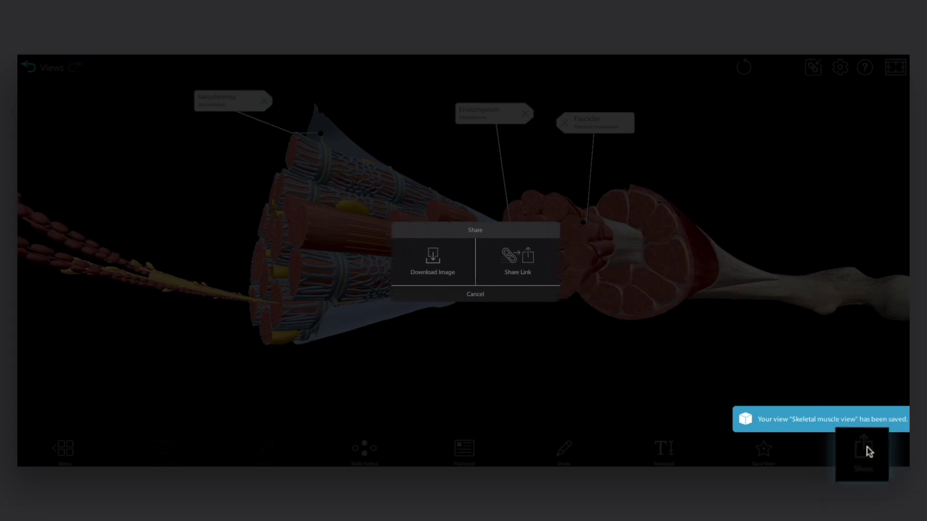
pyautogui.click(497, 266)
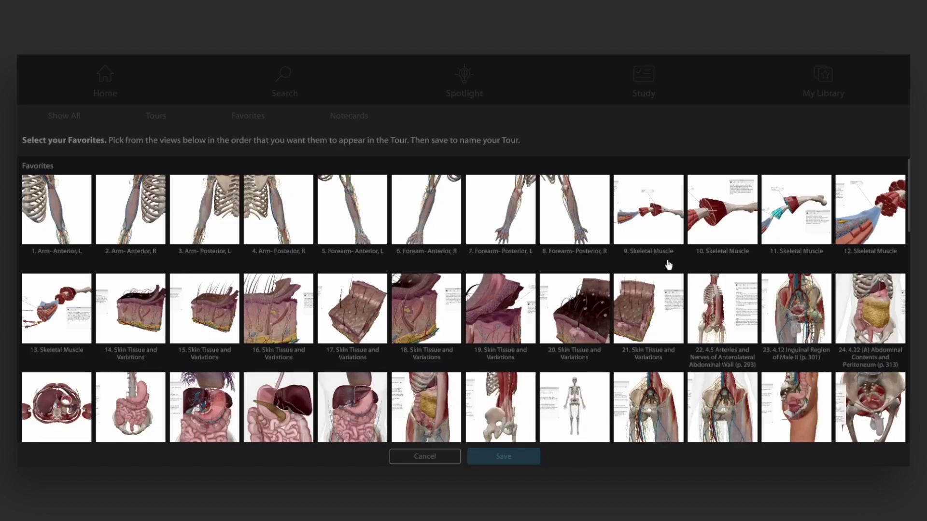
# Add Skeletal Muscle views 9, 10, 11, 12 and 13 to the tour in order
pyautogui.click(648, 225)
pyautogui.click(723, 222)
pyautogui.click(796, 222)
pyautogui.click(870, 222)
pyautogui.click(56, 309)
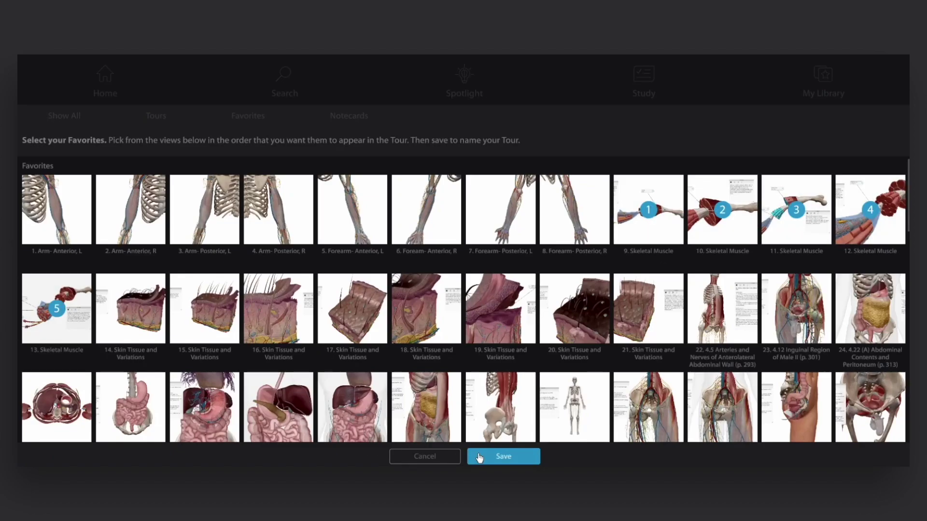
# Save the tour as 'Skeletal muscle tour' and advance to its third view
pyautogui.click(480, 457)
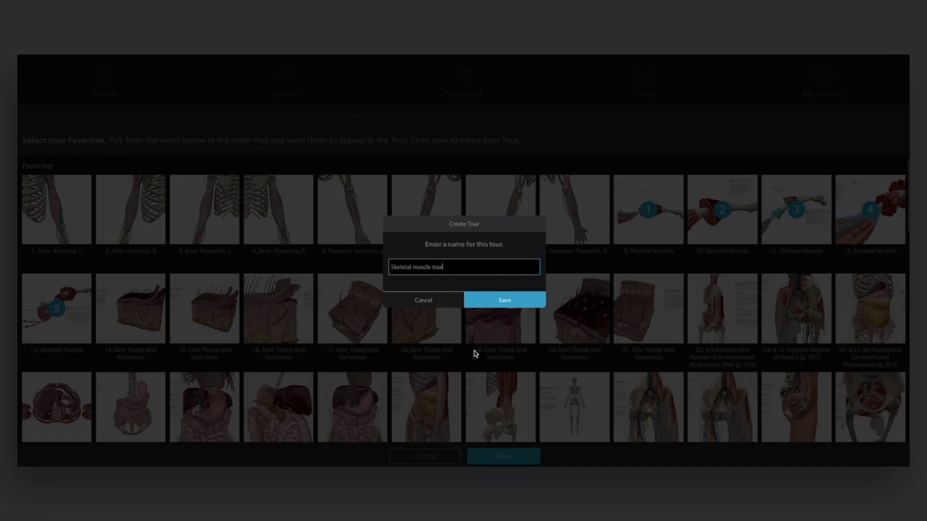
pyautogui.press('Return')
pyautogui.click(876, 95)
pyautogui.click(877, 95)
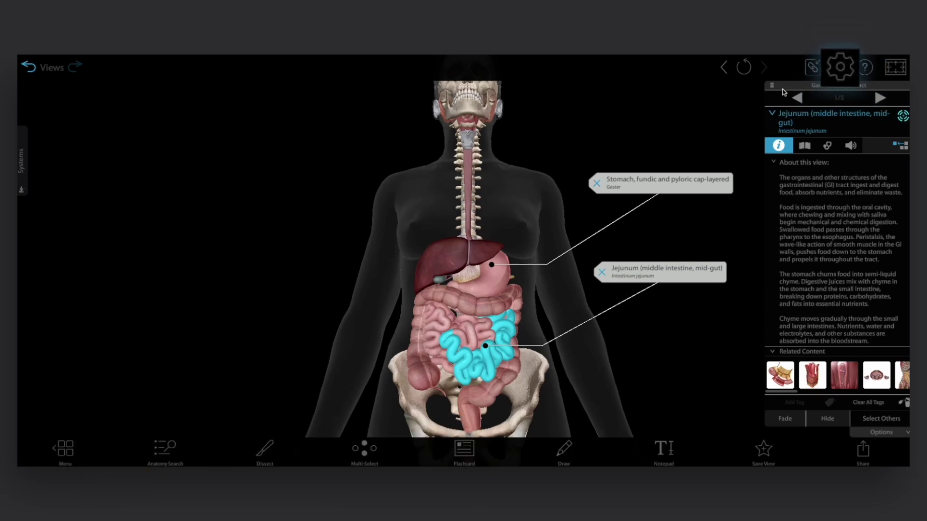
# In Settings, switch the model to male and turn off the Reference Body
pyautogui.click(839, 68)
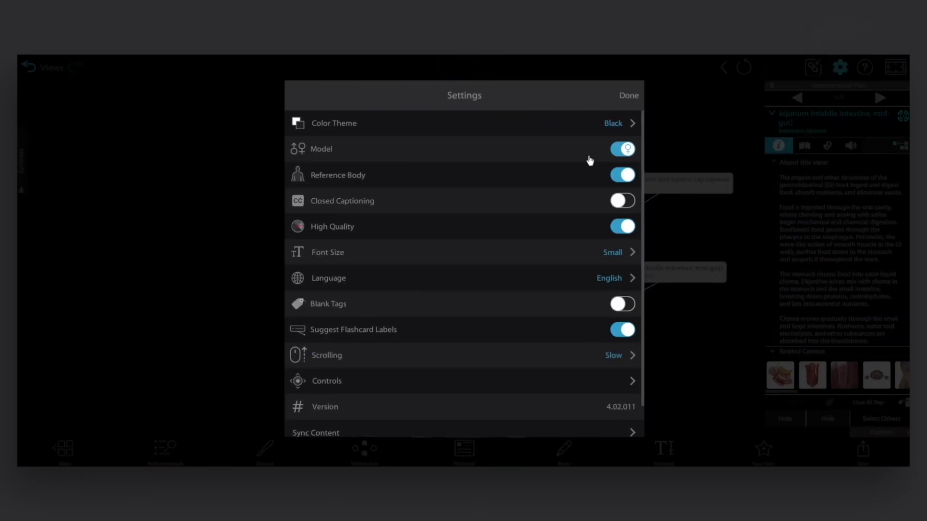
pyautogui.click(627, 150)
pyautogui.click(628, 97)
pyautogui.click(631, 100)
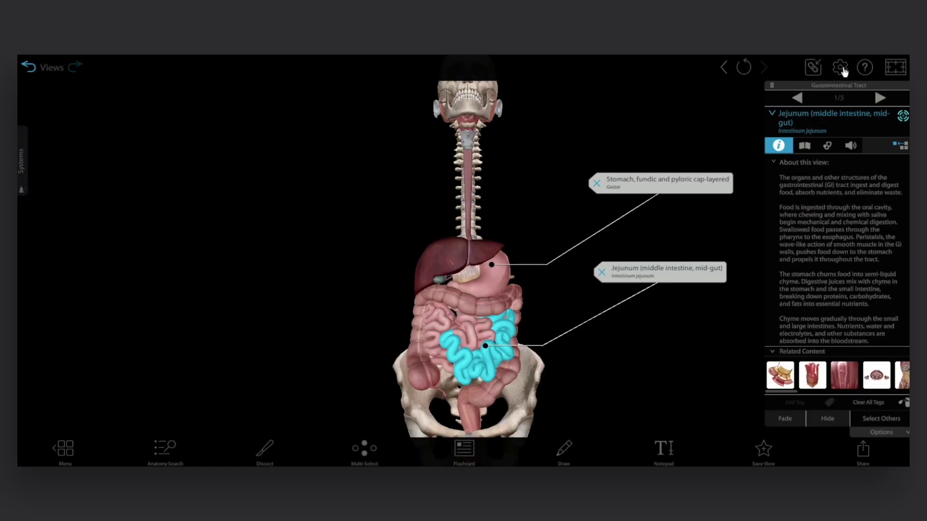
# Turn on Blank Tags, then review the Font Size and Language options
pyautogui.click(840, 68)
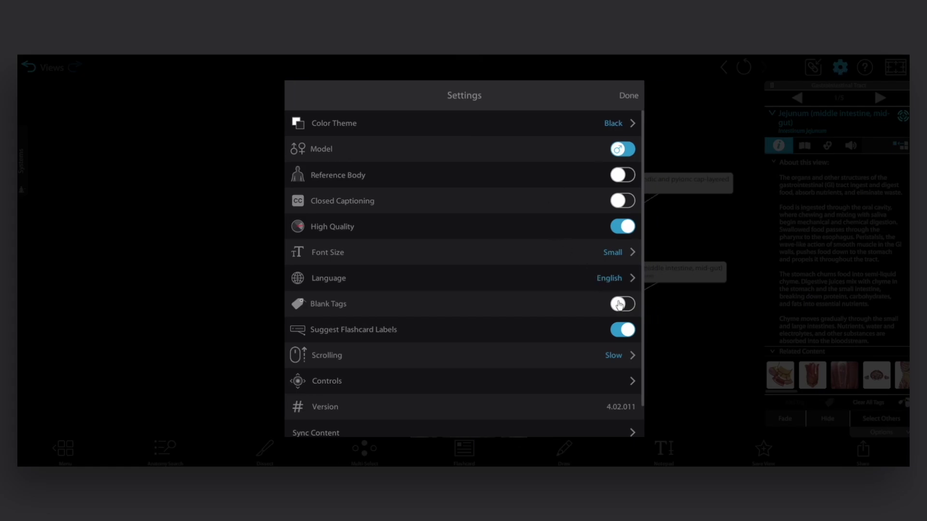
pyautogui.click(706, 307)
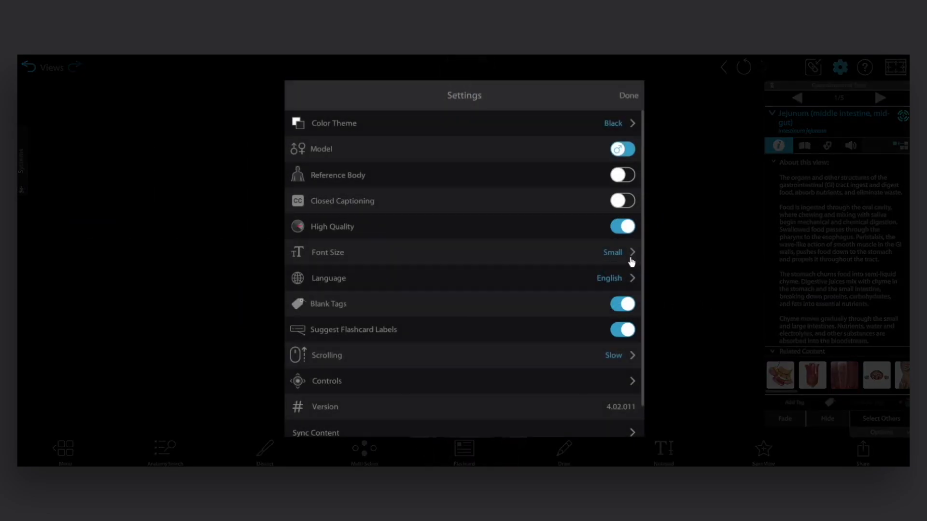
pyautogui.click(629, 257)
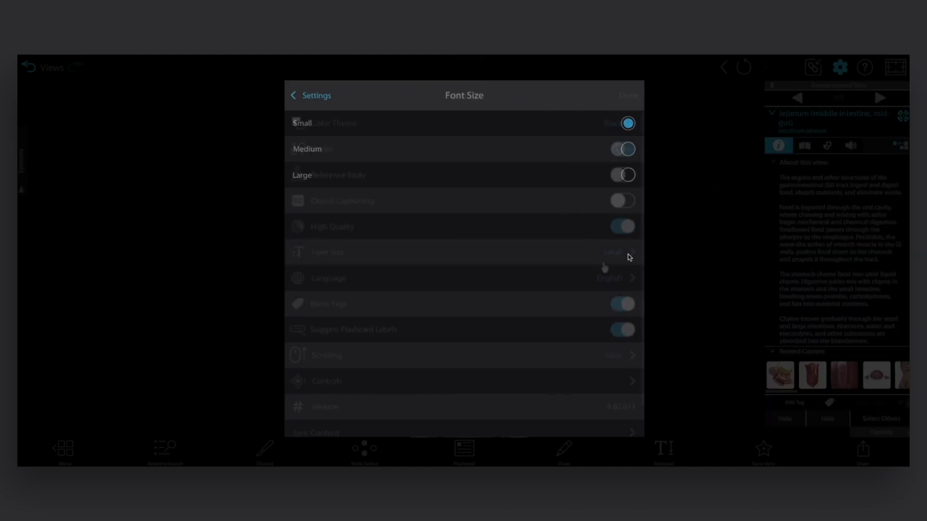
pyautogui.click(611, 281)
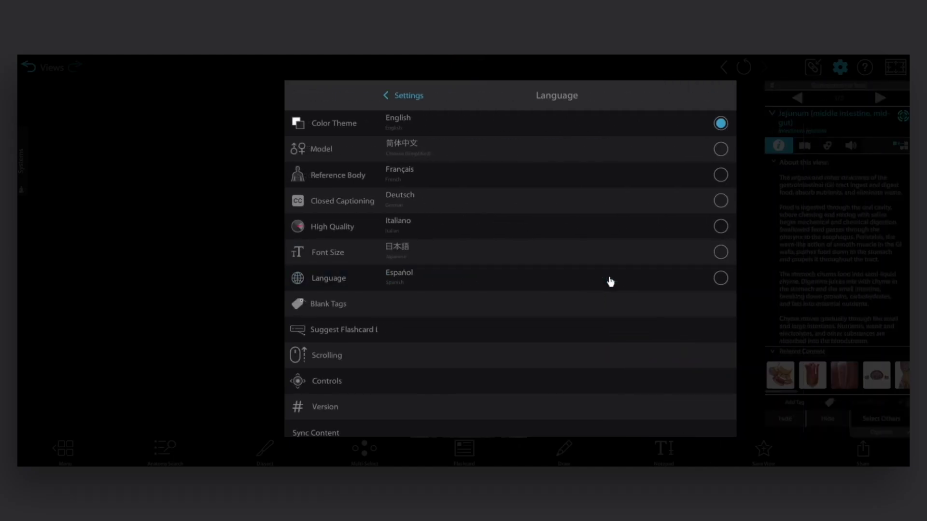